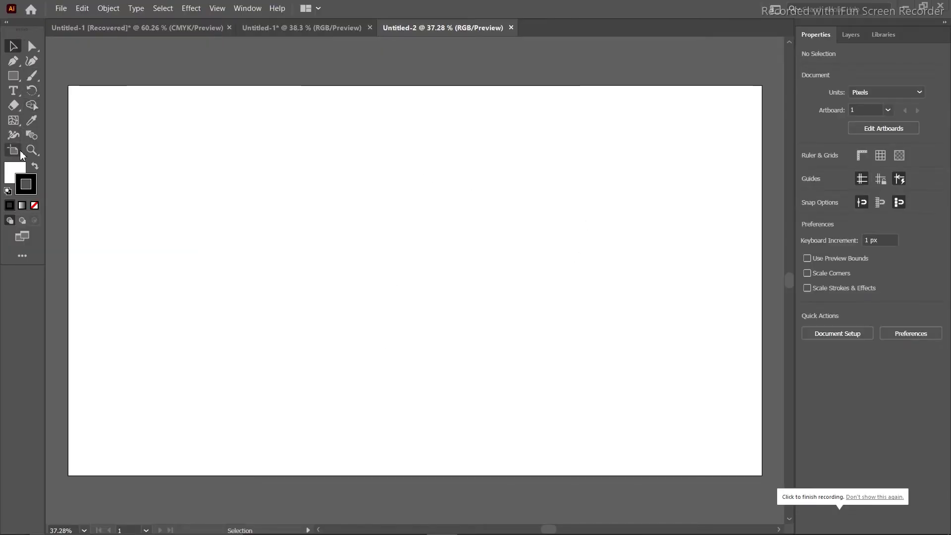
- Draw a wavy line across the artboard with the Curvature tool, ending past the right edge
click(32, 60)
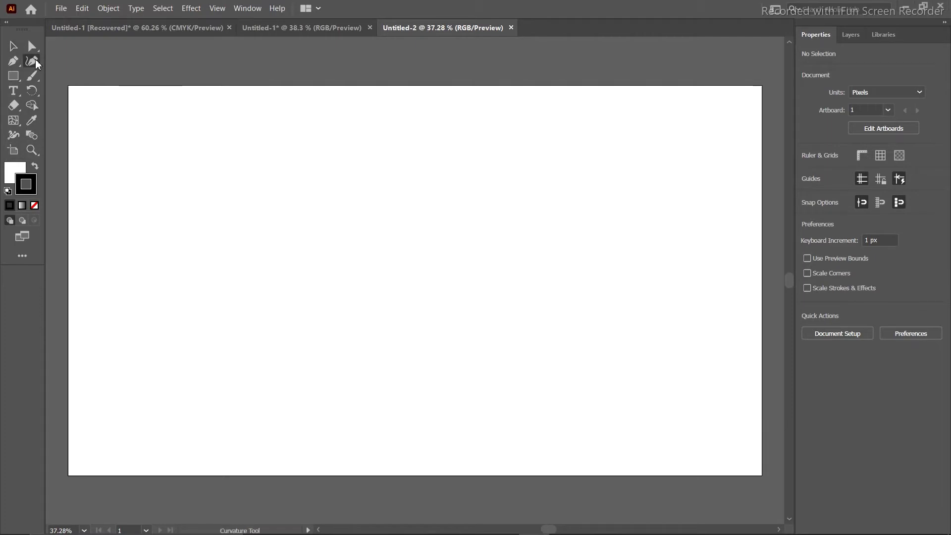
click(82, 303)
click(300, 211)
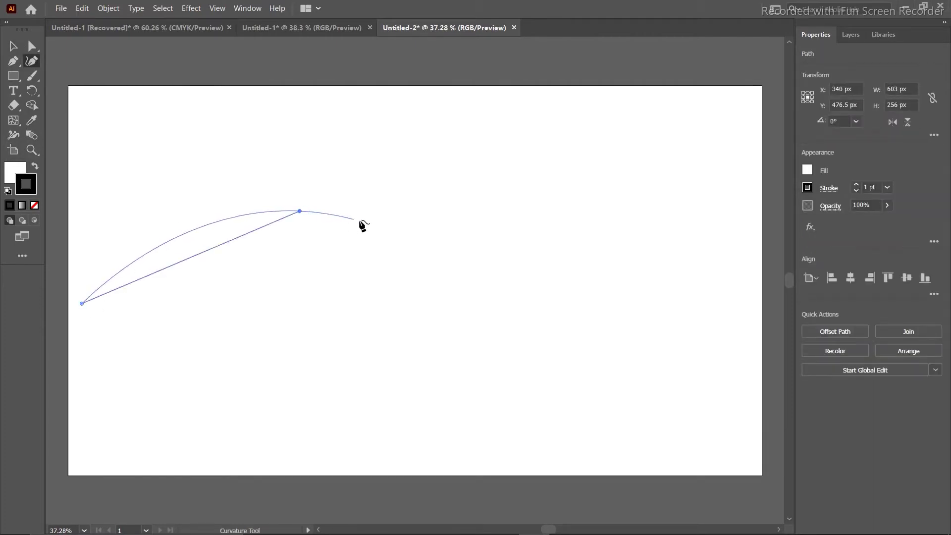
click(441, 252)
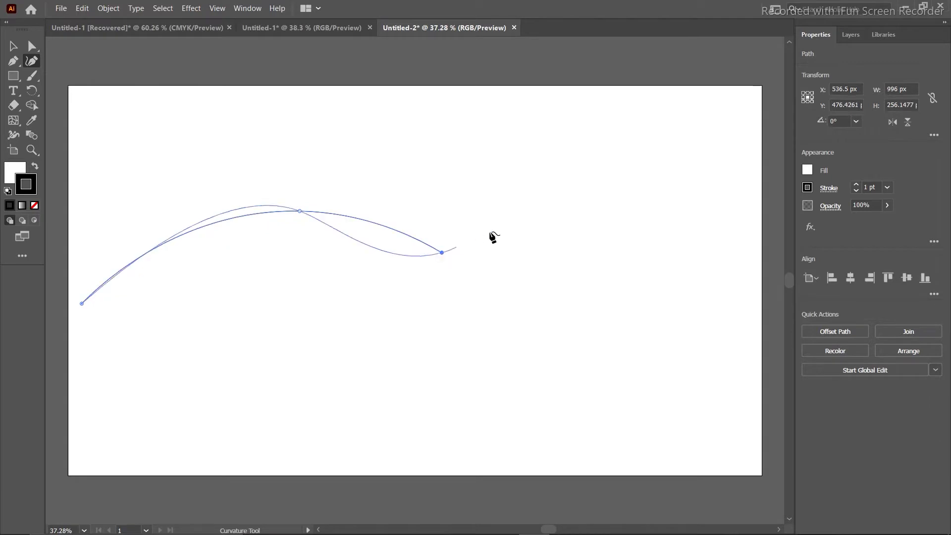
click(567, 202)
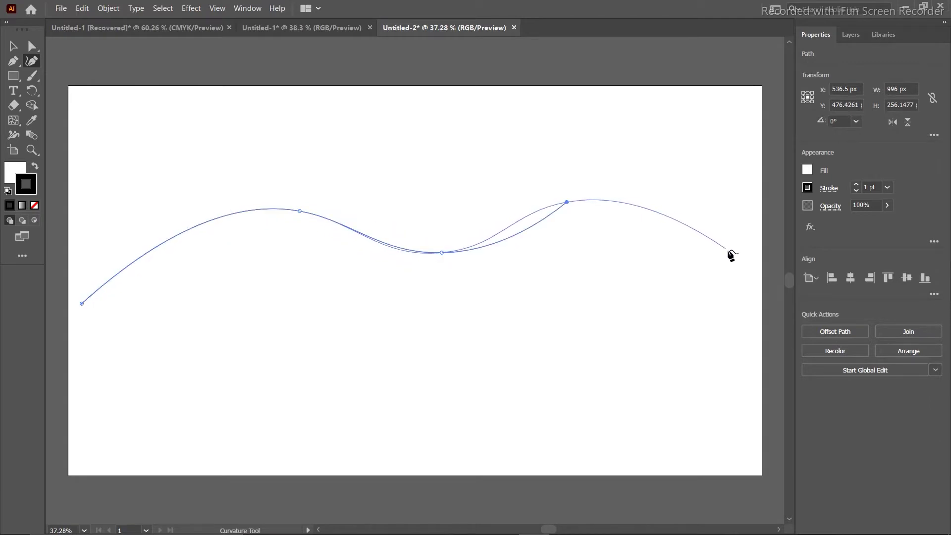
click(749, 274)
click(777, 254)
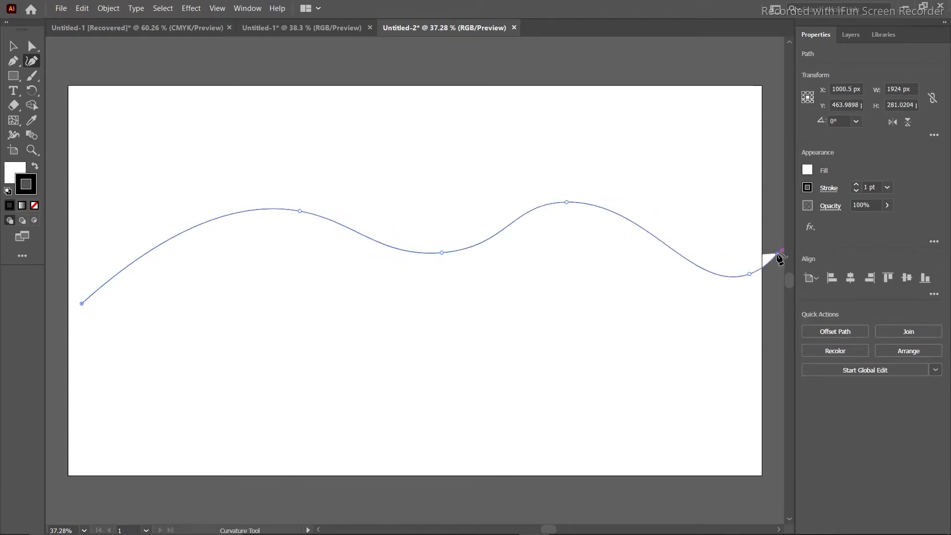
- Set the wavy line's fill to None and deselect it
click(10, 174)
click(34, 205)
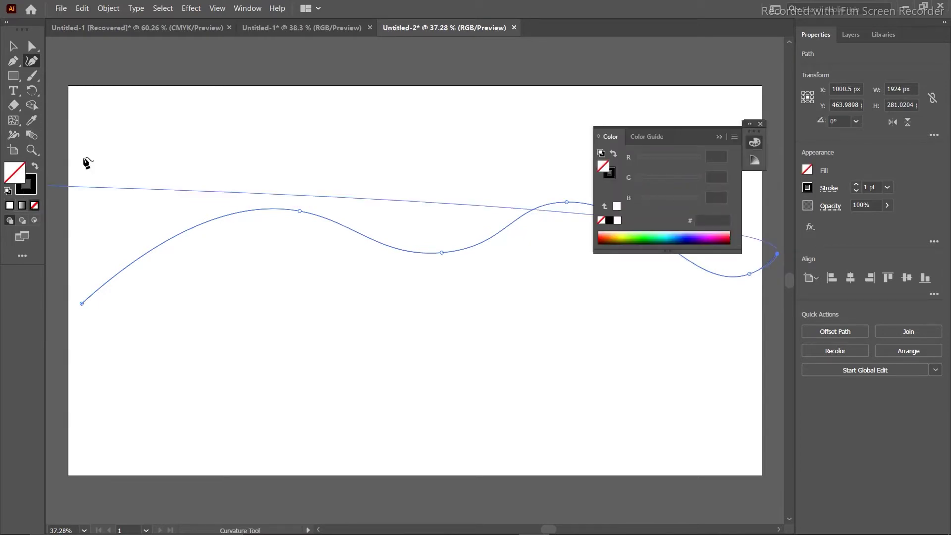
ctrl+click(102, 152)
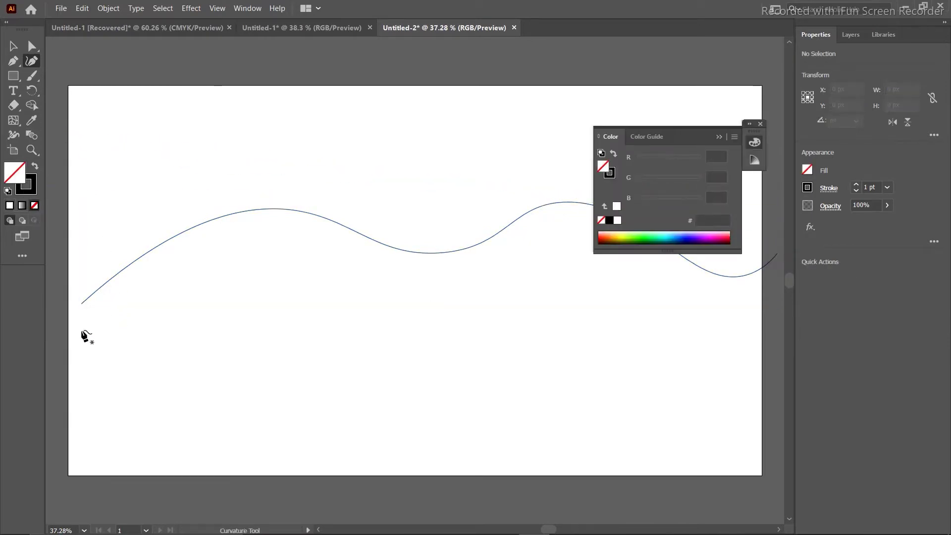
- Draw a second wave from the left edge that crosses the first, then deselect it
click(61, 266)
click(308, 348)
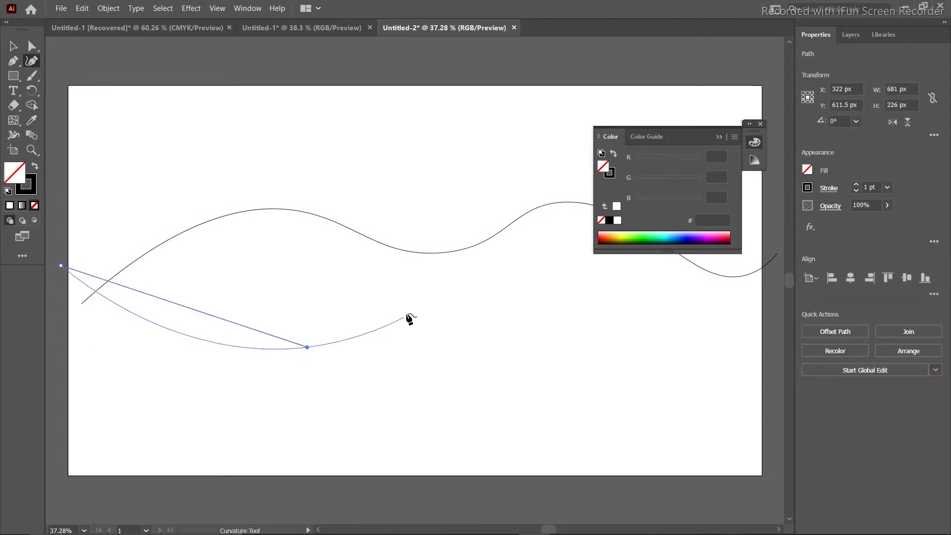
click(454, 228)
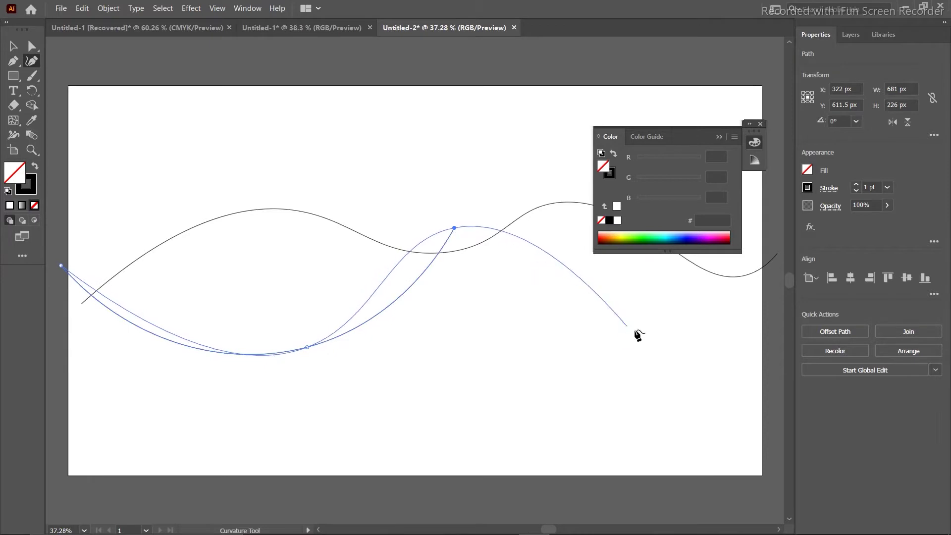
click(665, 313)
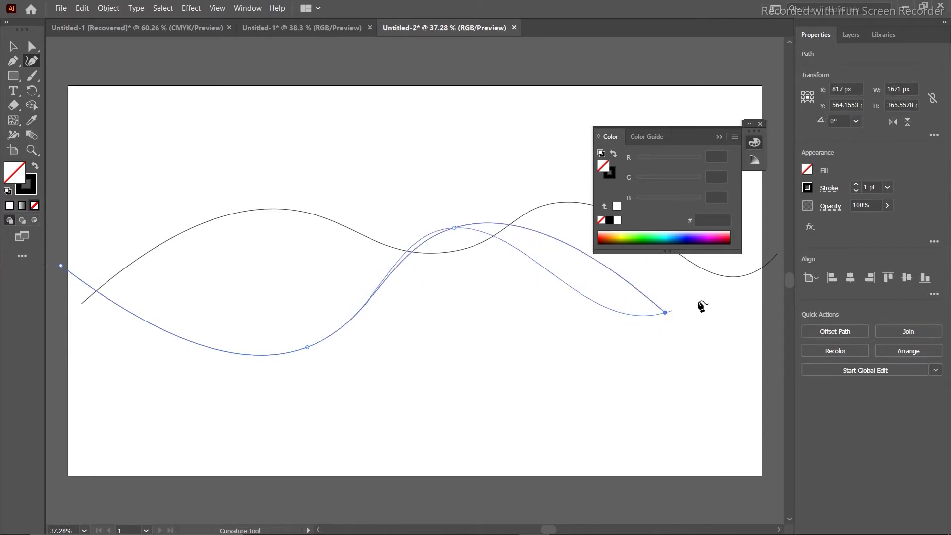
click(775, 252)
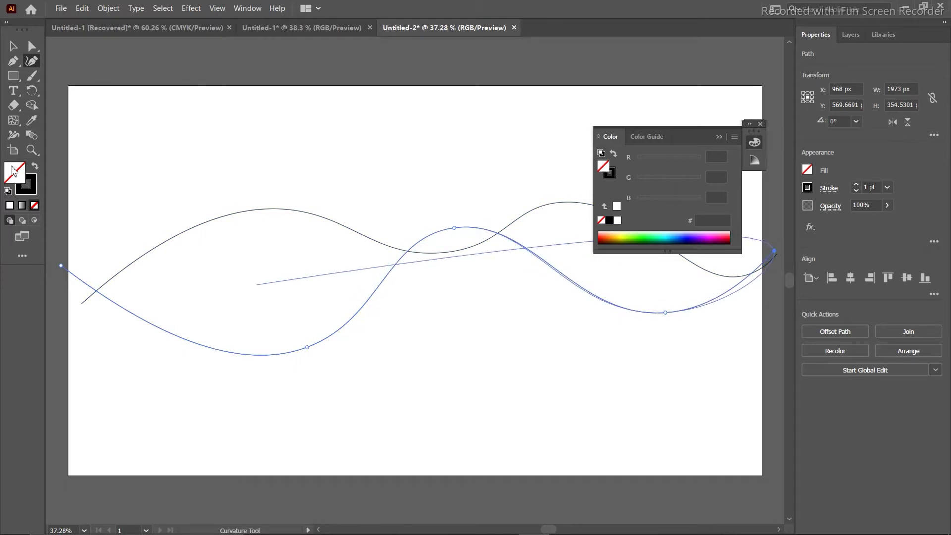
click(12, 45)
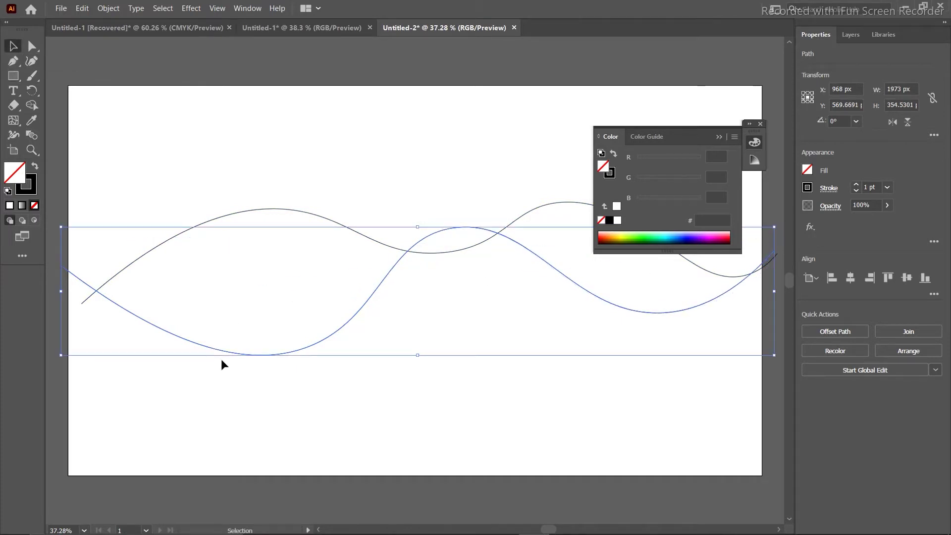
click(32, 61)
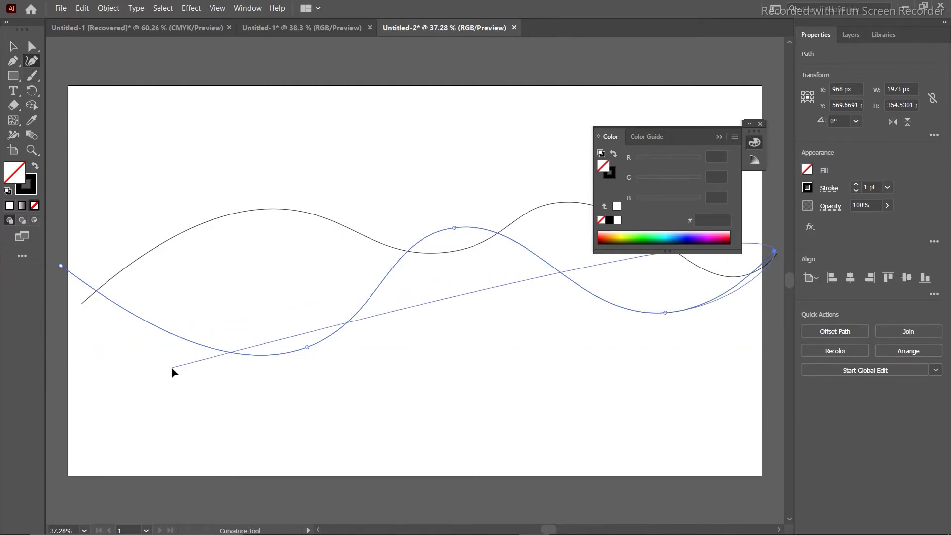
ctrl+click(45, 405)
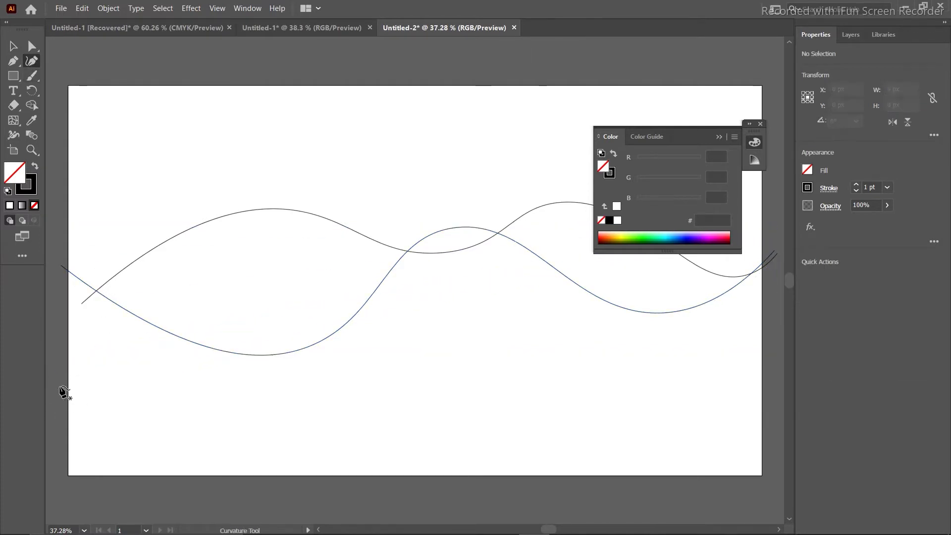
- Draw a third wave from lower left to the right edge along the artboard bottom
click(60, 386)
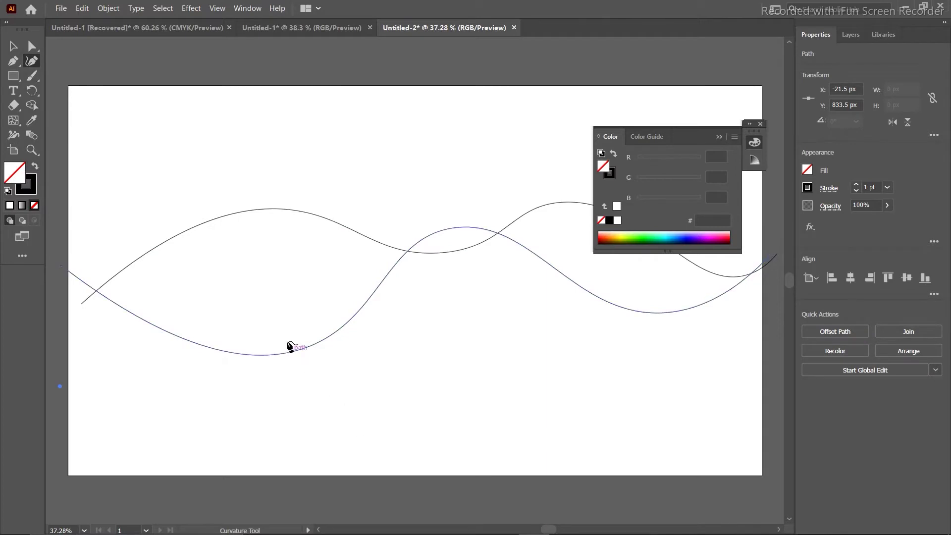
click(292, 369)
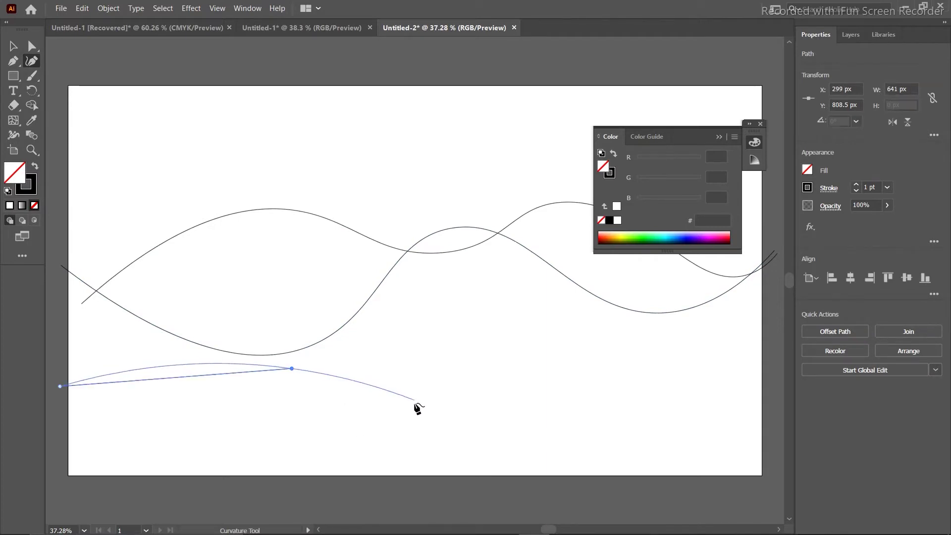
click(424, 440)
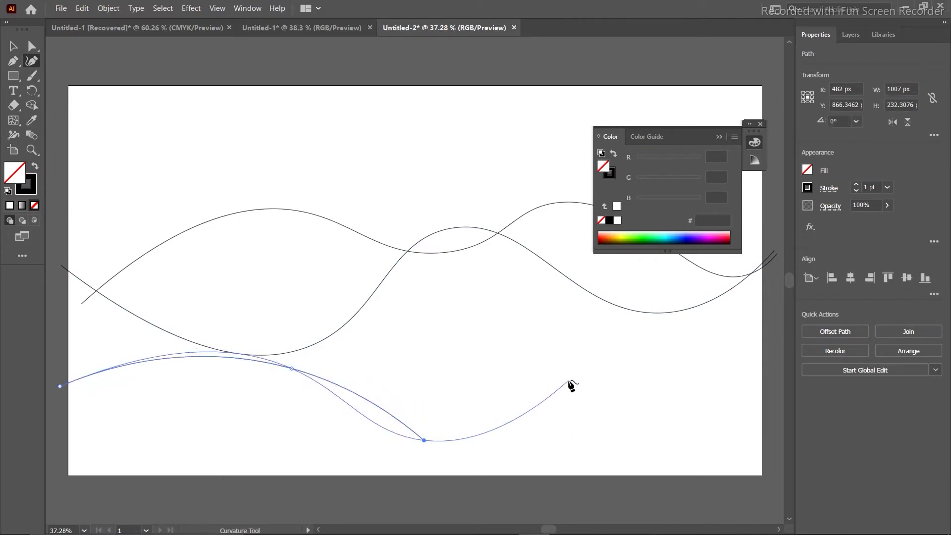
click(599, 361)
click(765, 412)
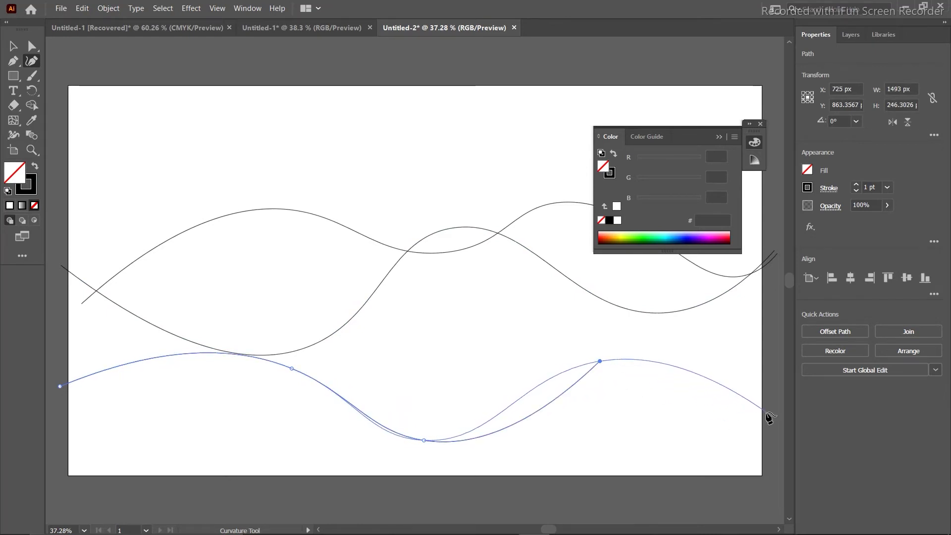
click(766, 413)
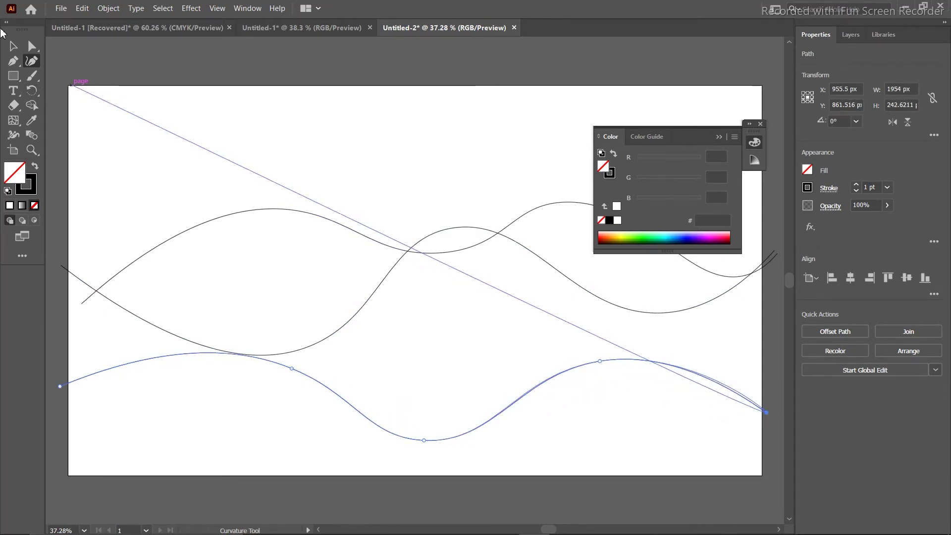
click(13, 47)
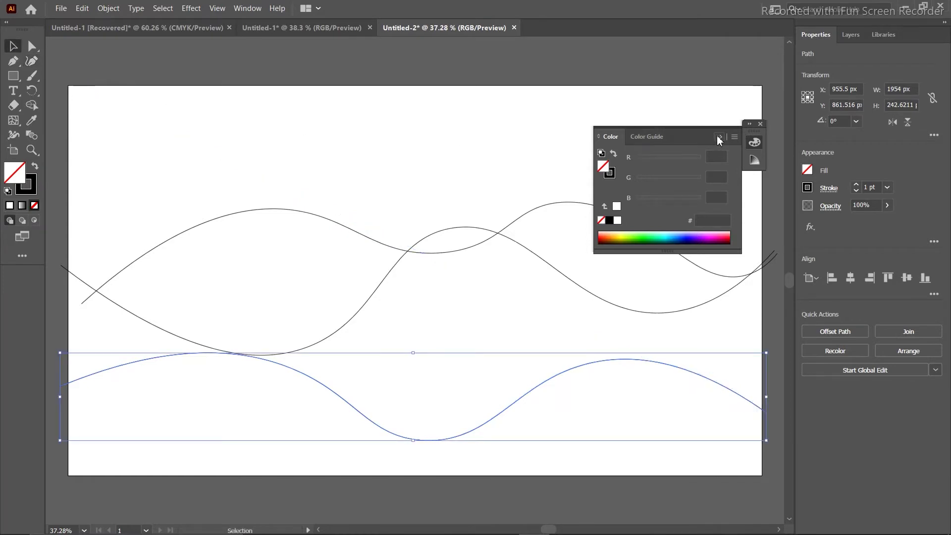
- Move the top wave up near the artboard top and drag the middle wave onto the bottom one
click(718, 137)
click(346, 194)
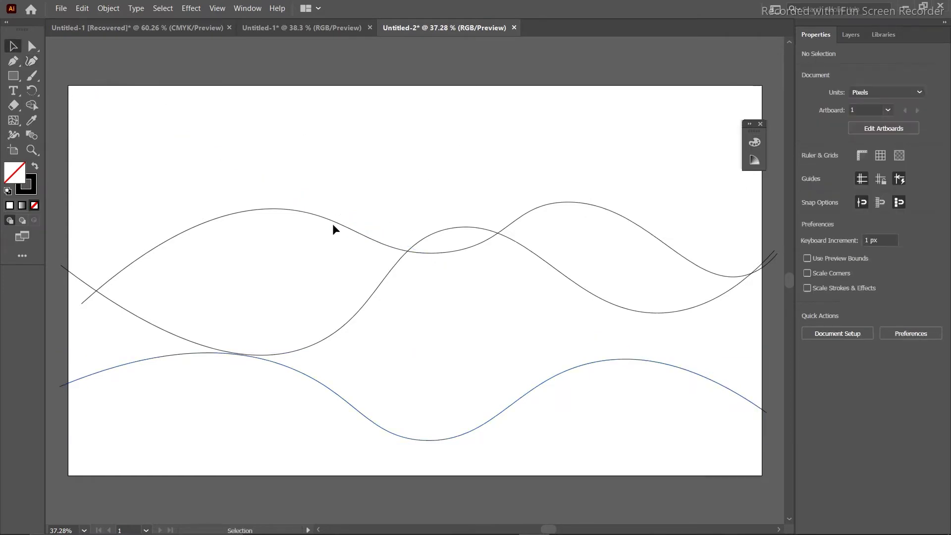
drag(333, 217, 325, 159)
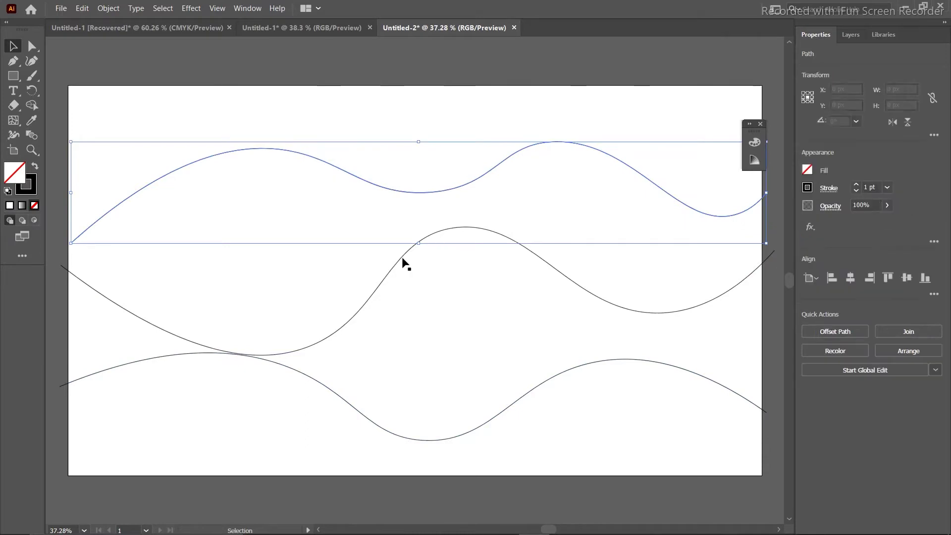
drag(399, 258, 367, 321)
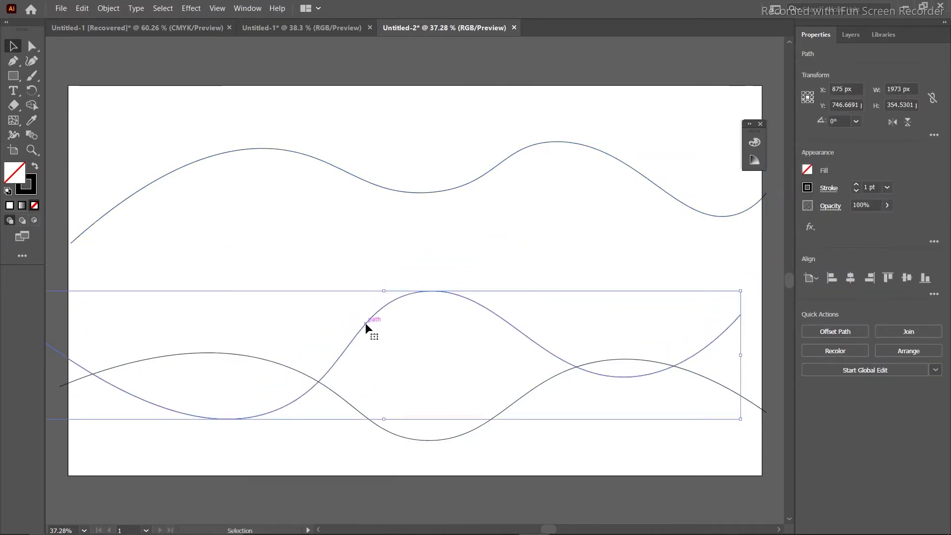
- Recolour the wave strokes: one red, the top dark blue, the bottom pink
click(806, 187)
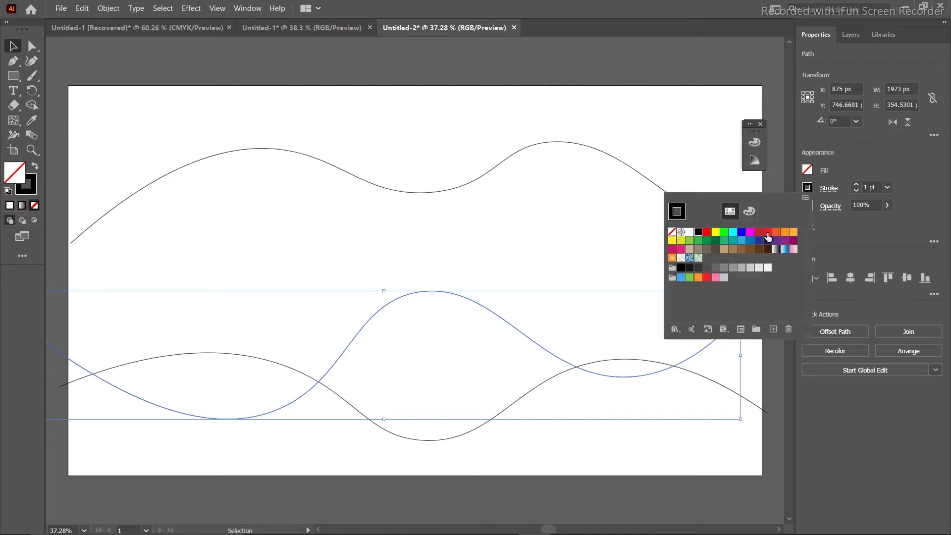
click(767, 233)
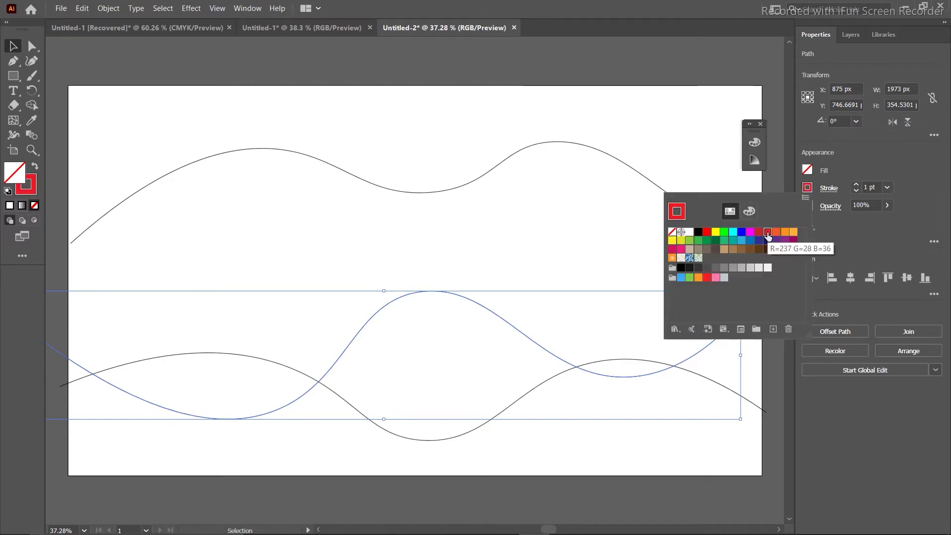
click(377, 225)
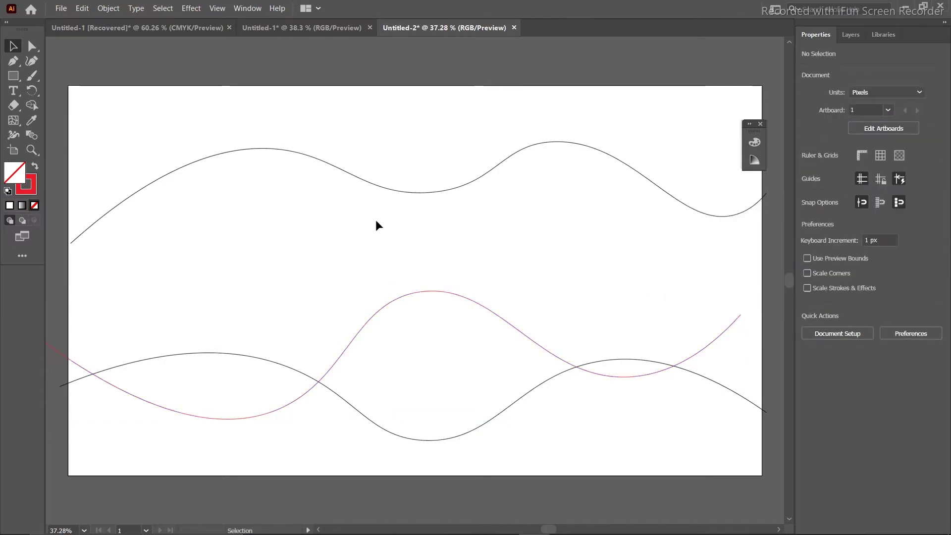
click(404, 191)
click(807, 187)
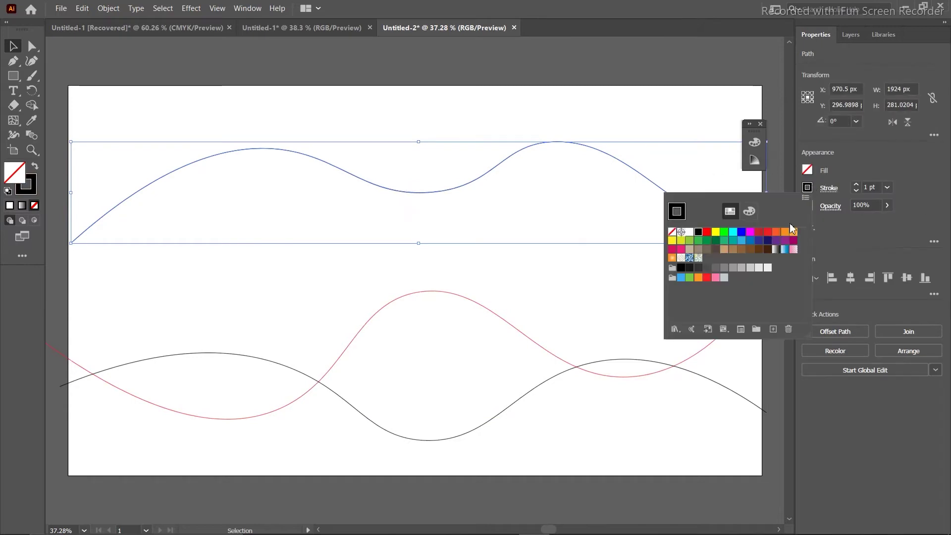
click(758, 241)
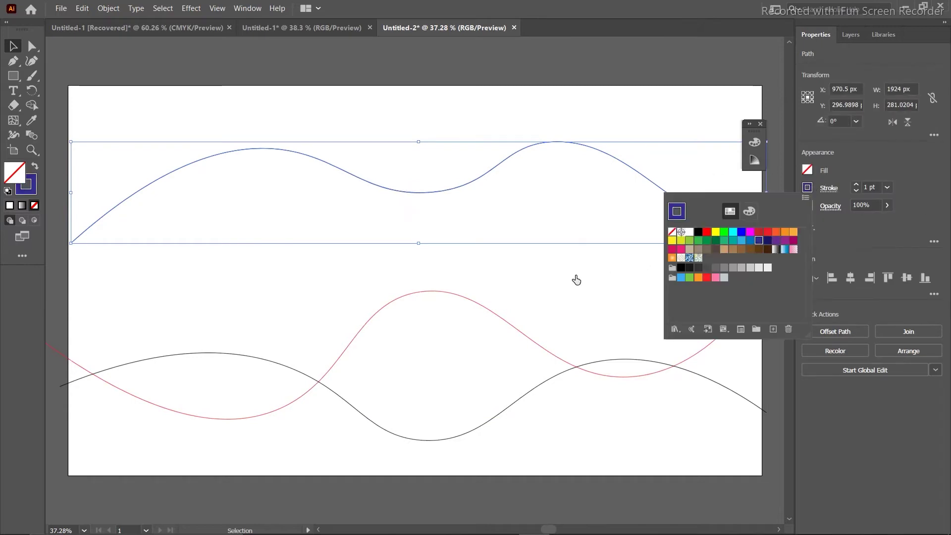
click(541, 288)
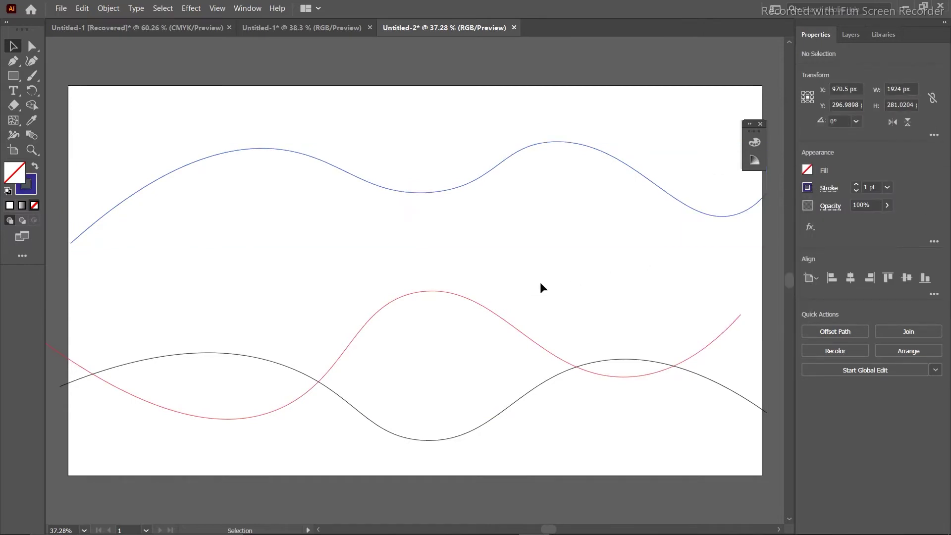
click(504, 408)
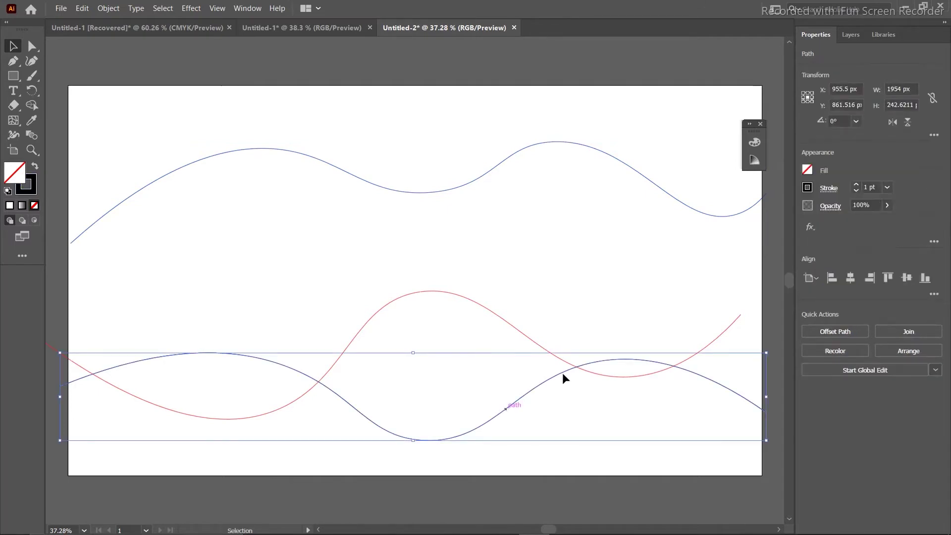
click(807, 187)
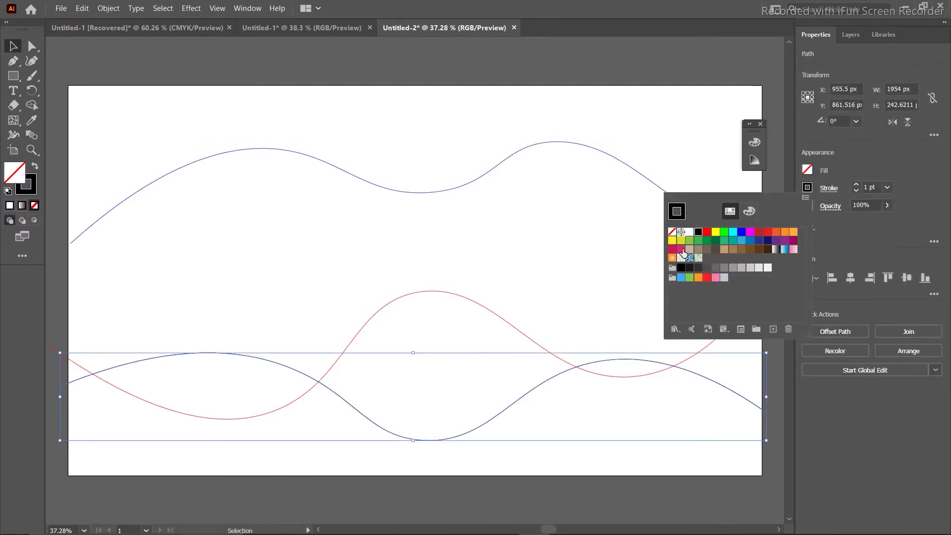
click(681, 250)
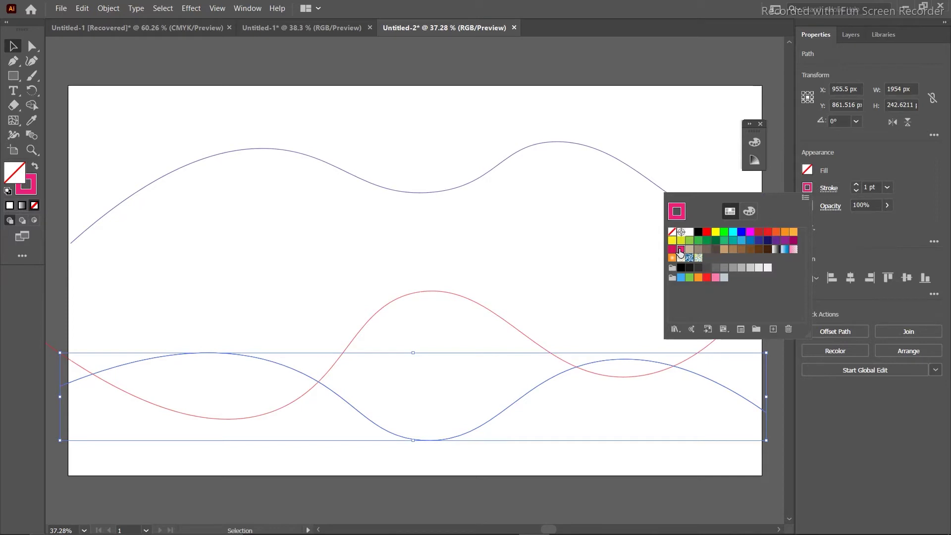
click(619, 125)
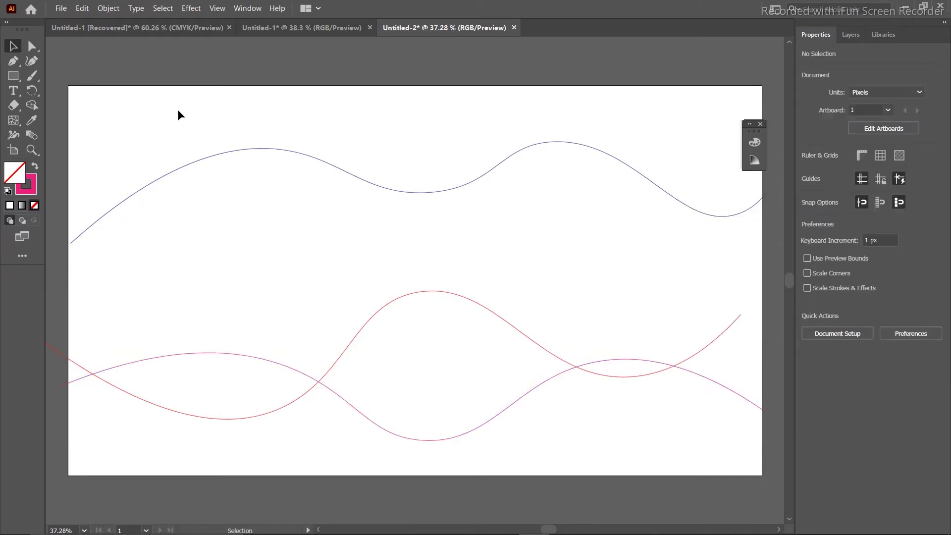
- Nudge the upper wave slightly down-left and marquee-select all three waves
drag(197, 163, 192, 168)
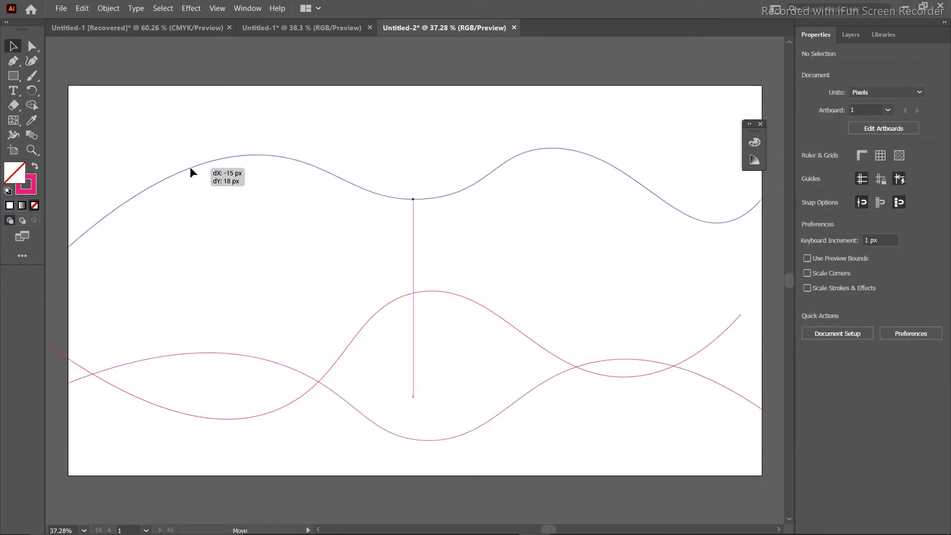
drag(216, 123, 507, 465)
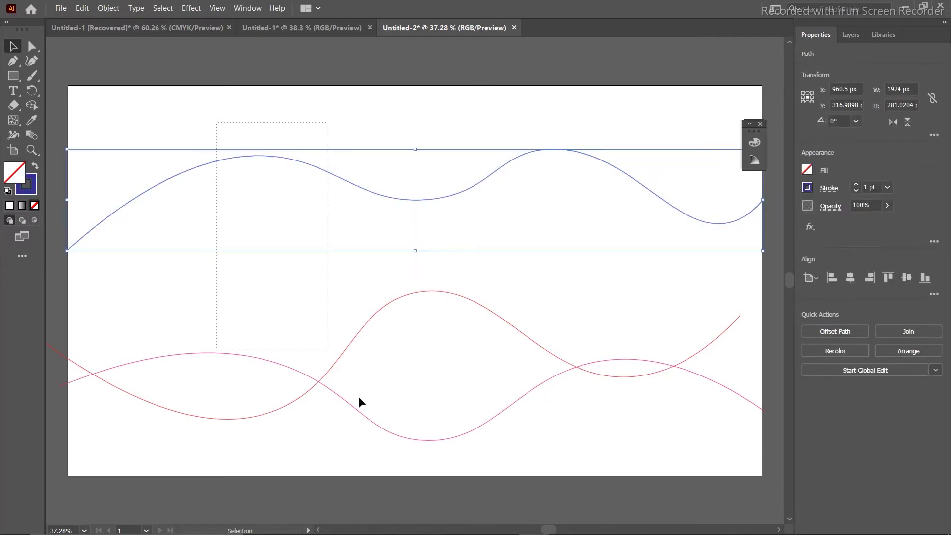
click(31, 135)
- Set the Blend Options orientation to Align to Path
double_click(31, 135)
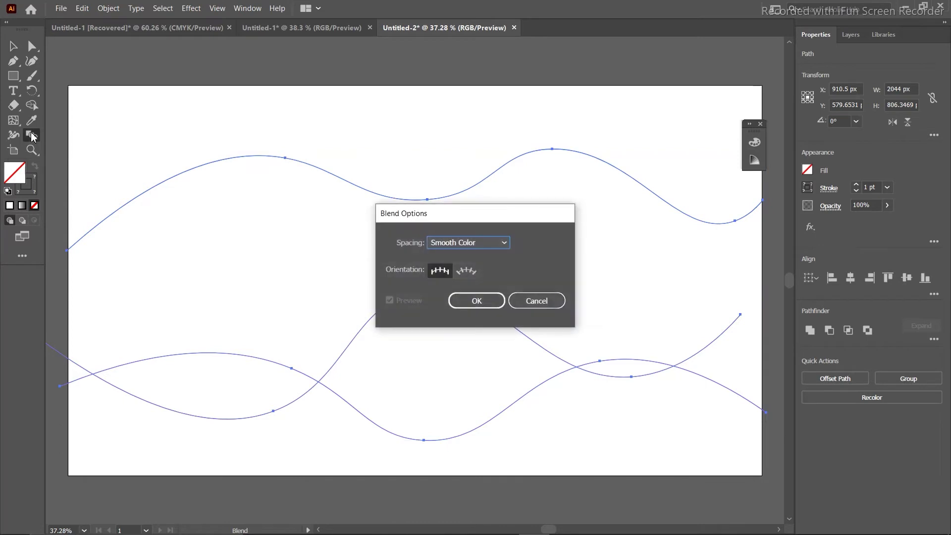
click(467, 270)
click(476, 301)
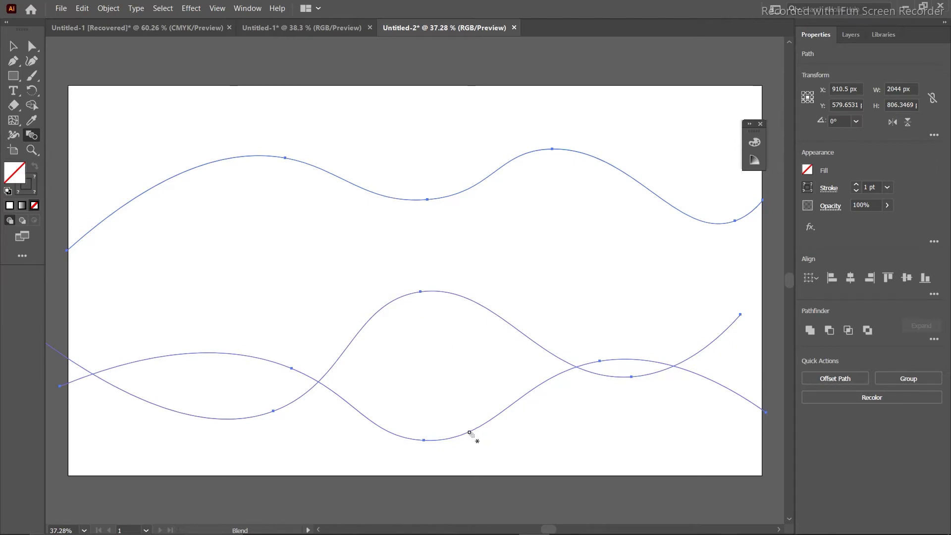
- Apply a trial blend to the wave curves, then undo it
click(412, 200)
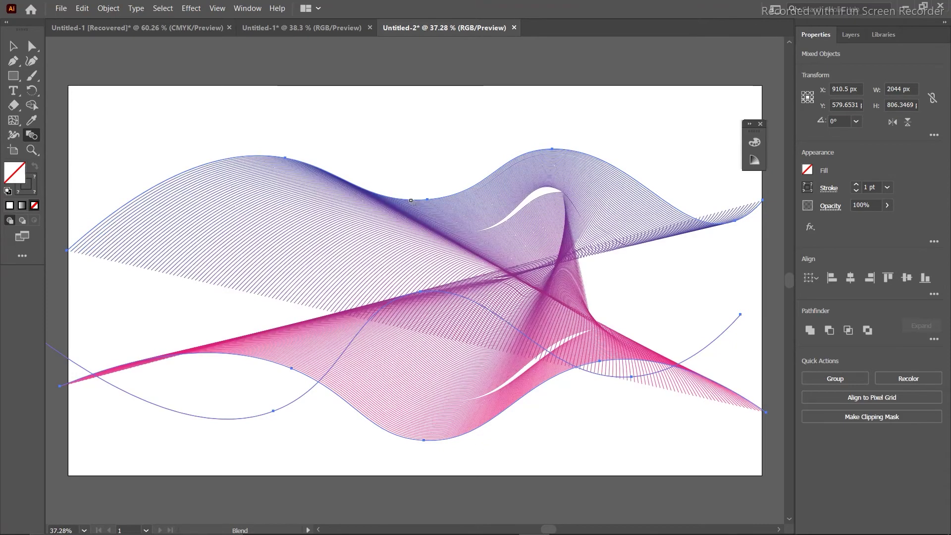
key(v)
click(234, 124)
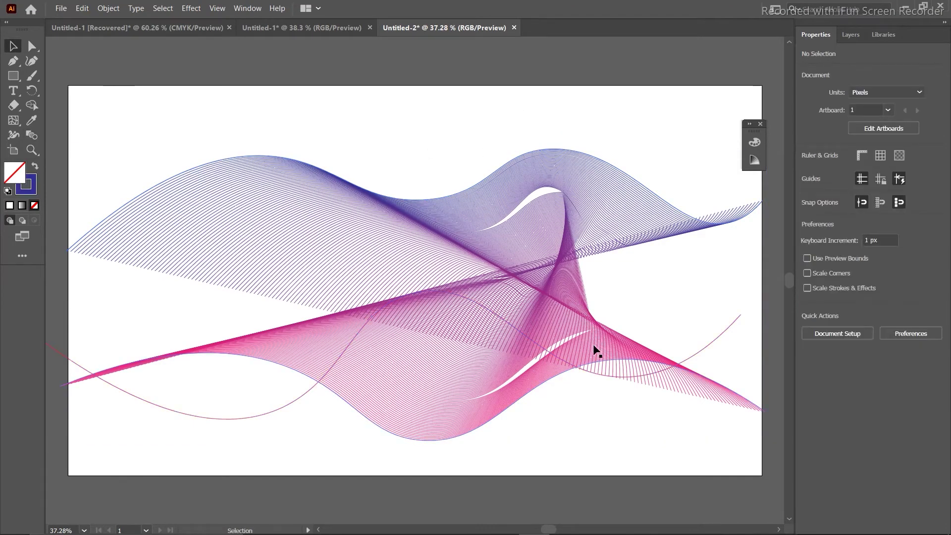
key(ctrl+z)
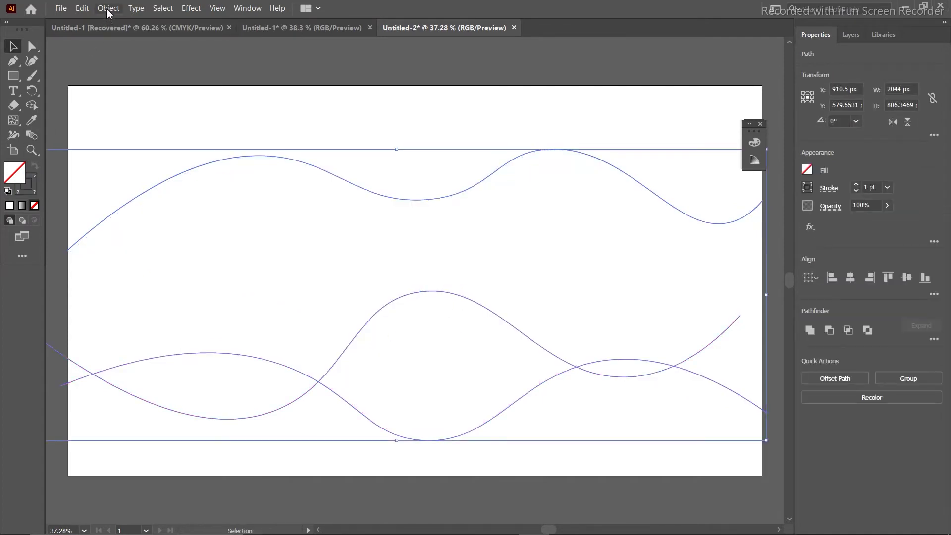
- Blend the three waves via Object > Blend > Make and deselect the result
click(191, 9)
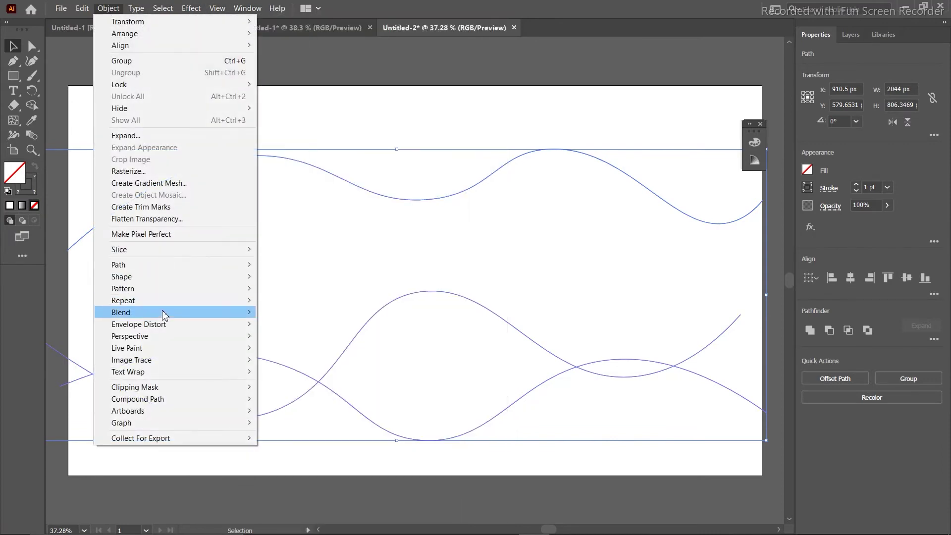
click(292, 310)
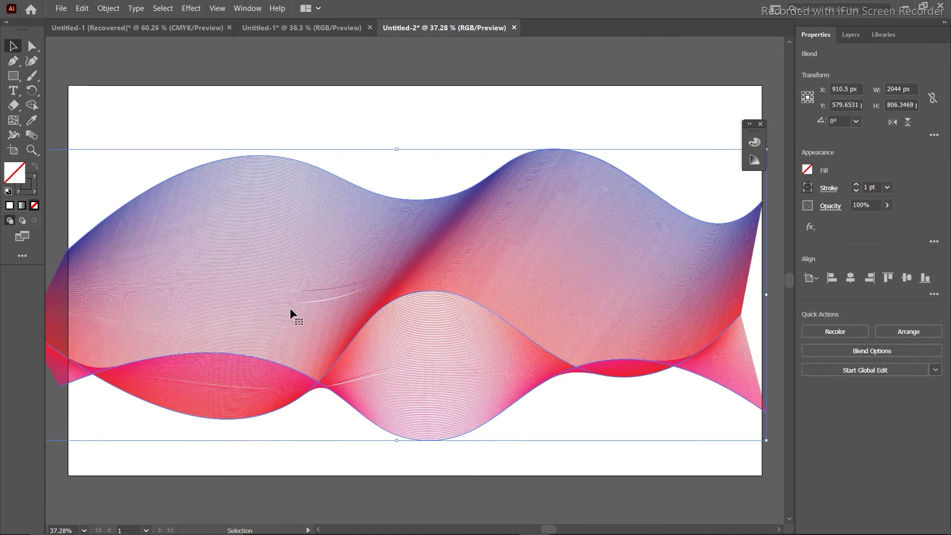
click(86, 45)
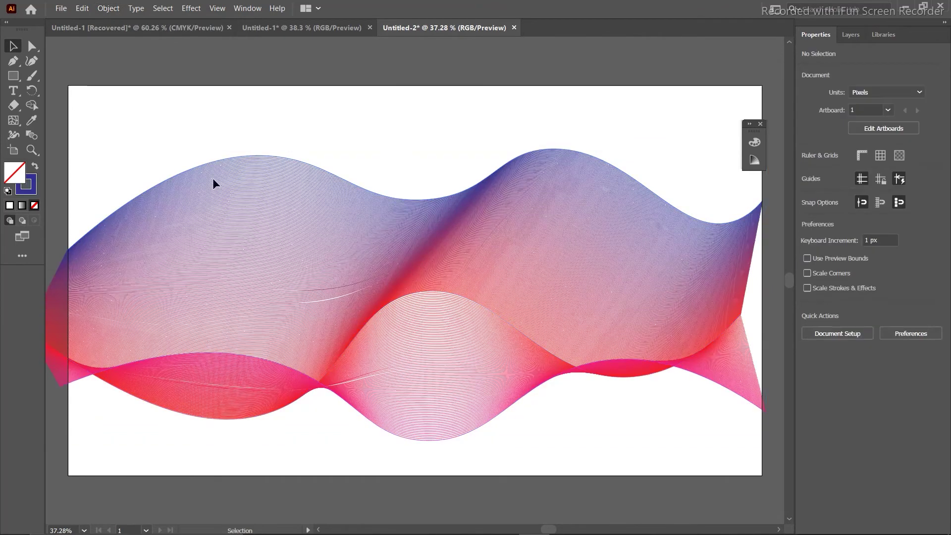
click(13, 76)
- Draw a black-filled rectangle covering the whole artboard
mouse_move(69, 86)
mouse_down()
mouse_move(668, 457)
mouse_move(728, 455)
mouse_move(737, 464)
mouse_up()
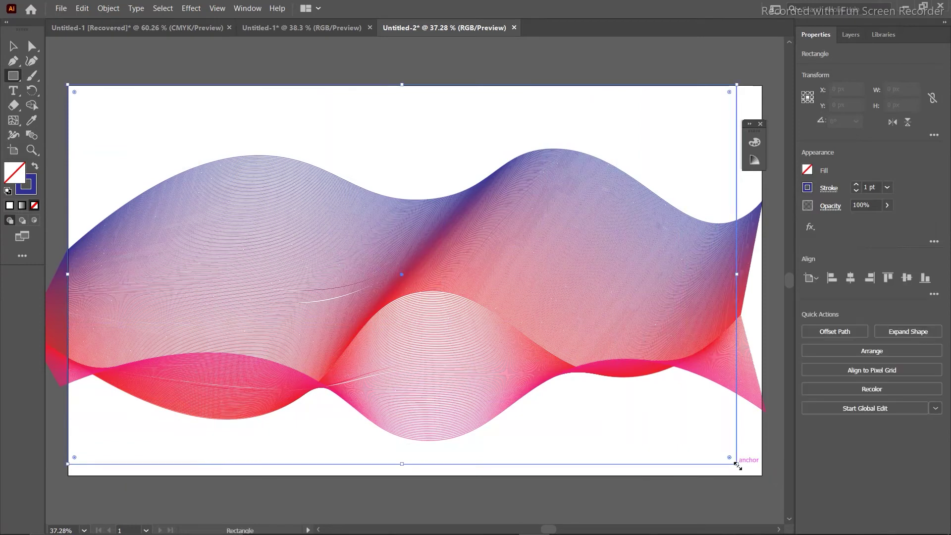
click(808, 188)
click(808, 170)
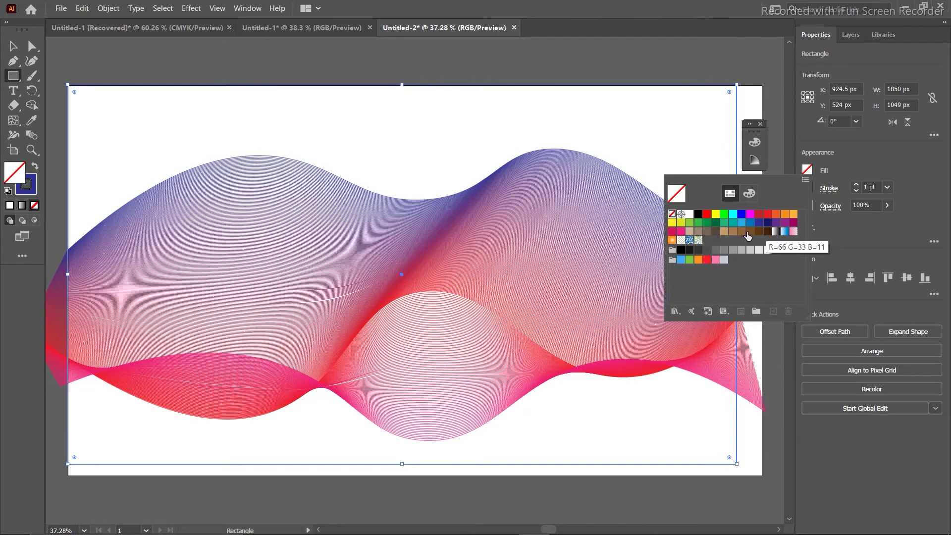
click(698, 217)
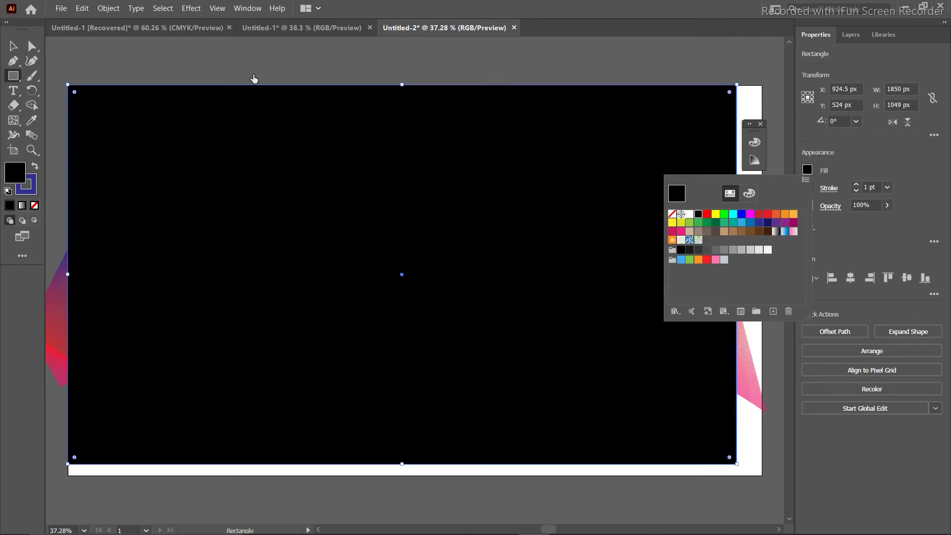
click(15, 46)
- Send the black rectangle behind the waves and select both together
click(14, 47)
right_click(193, 182)
mouse_move(224, 370)
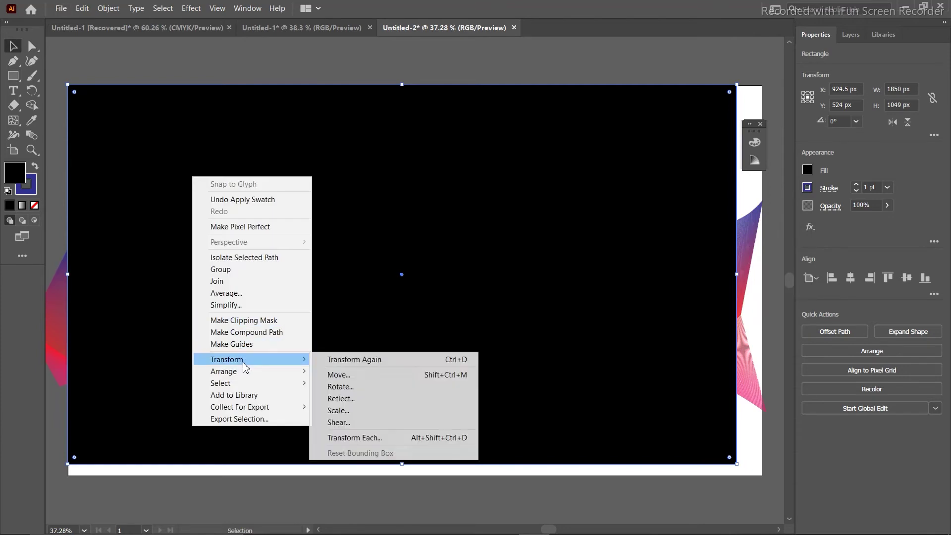
click(364, 407)
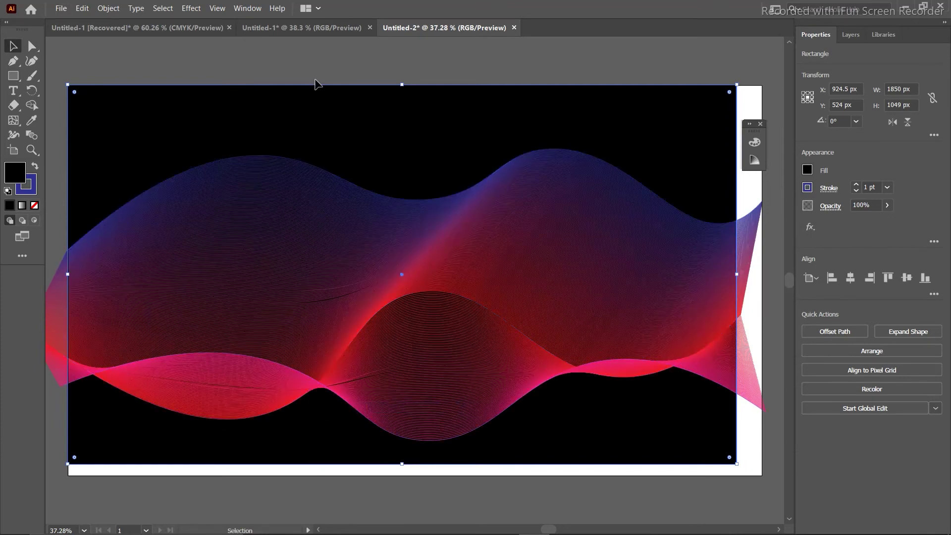
drag(315, 81, 684, 453)
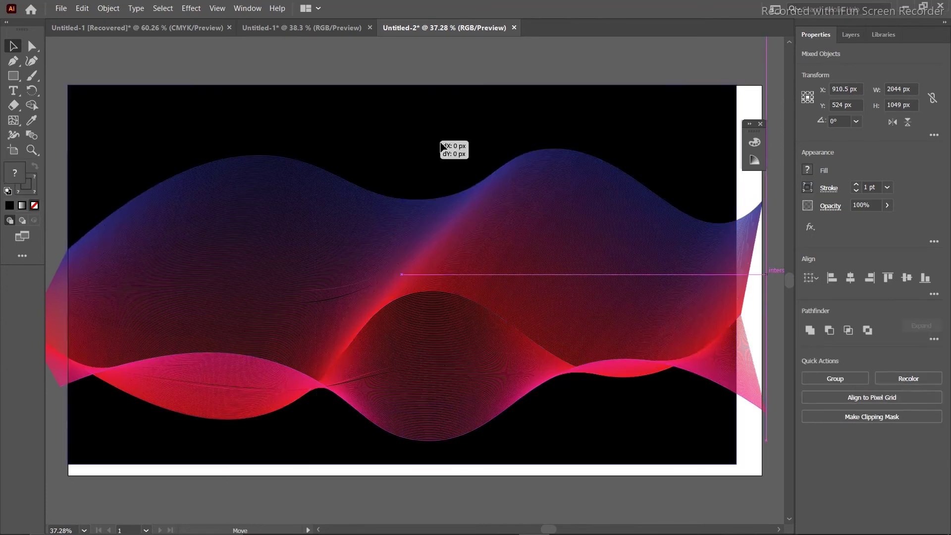
- Shift the waves and black backdrop right and down, restoring them after an accidental delete
drag(442, 147, 459, 147)
click(10, 77)
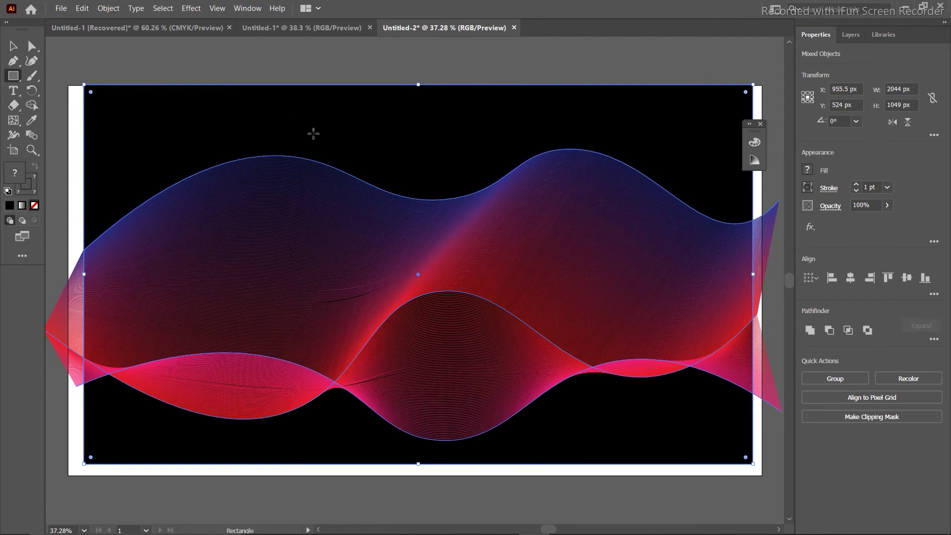
drag(416, 273, 433, 291)
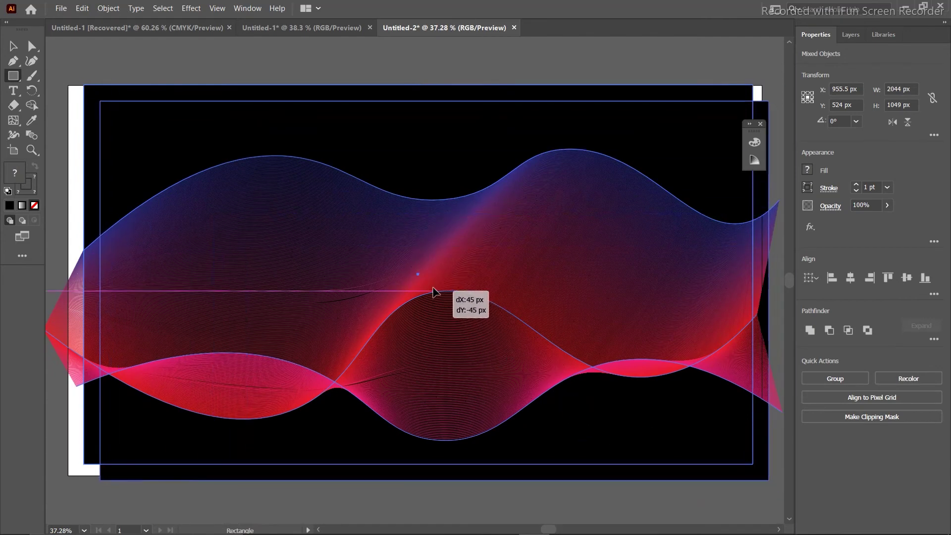
drag(433, 290, 429, 287)
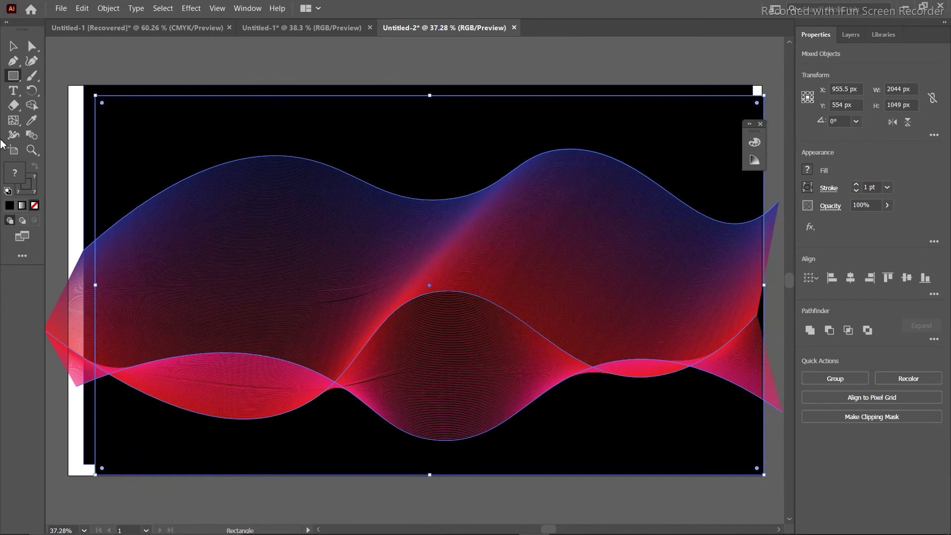
key(Delete)
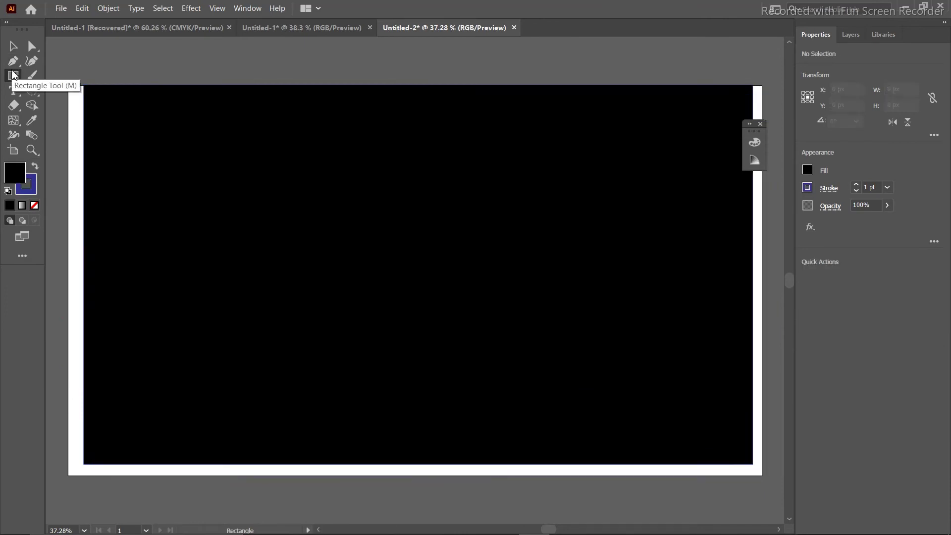
key(ctrl+z)
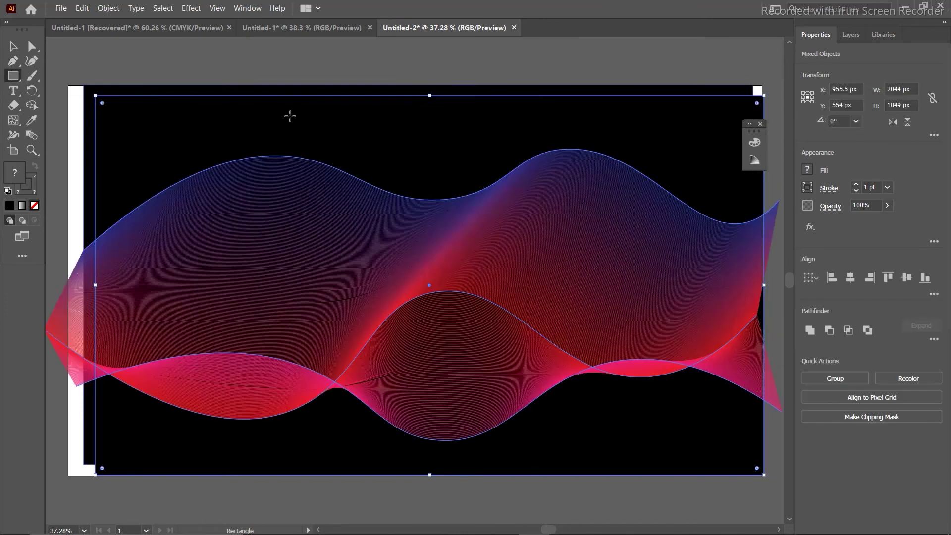
- Undo a stray small rectangle and start dragging a circle over the wave ribbon
drag(302, 121, 267, 115)
key(ctrl+z)
drag(13, 75, 113, 89)
drag(447, 279, 779, 523)
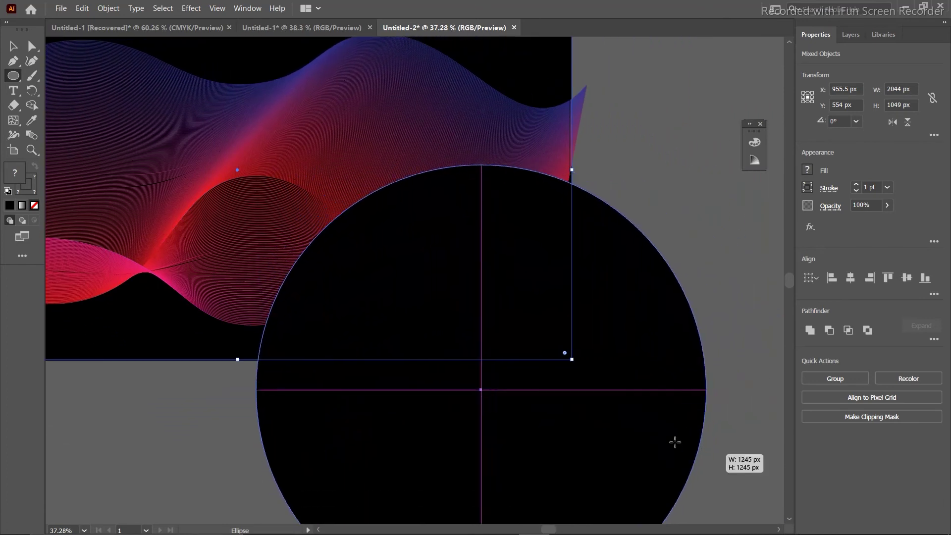
- Finish a 971 px circle and move it to the artboard centre
drag(779, 522, 606, 419)
scroll(298, 293, left, 3)
scroll(297, 293, left, 4)
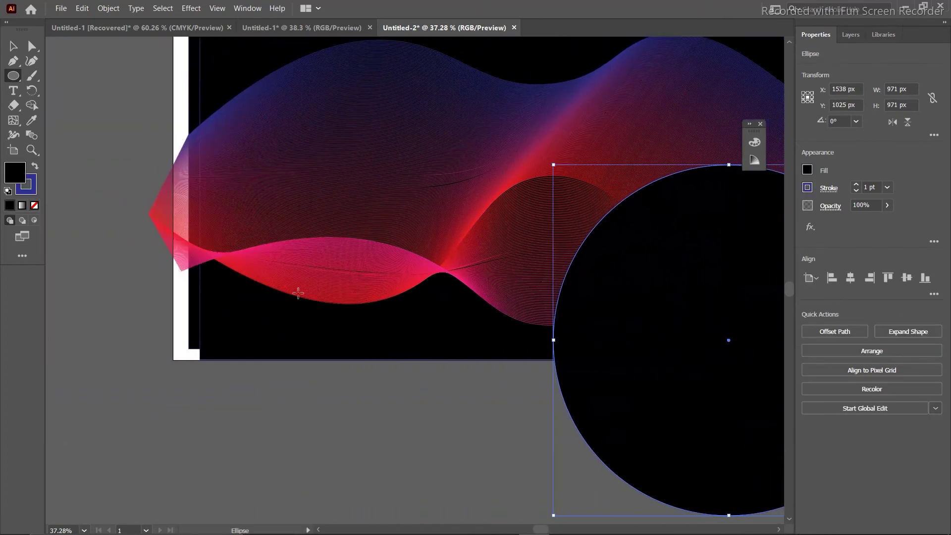
scroll(297, 293, up, 3)
click(13, 46)
drag(669, 410, 481, 245)
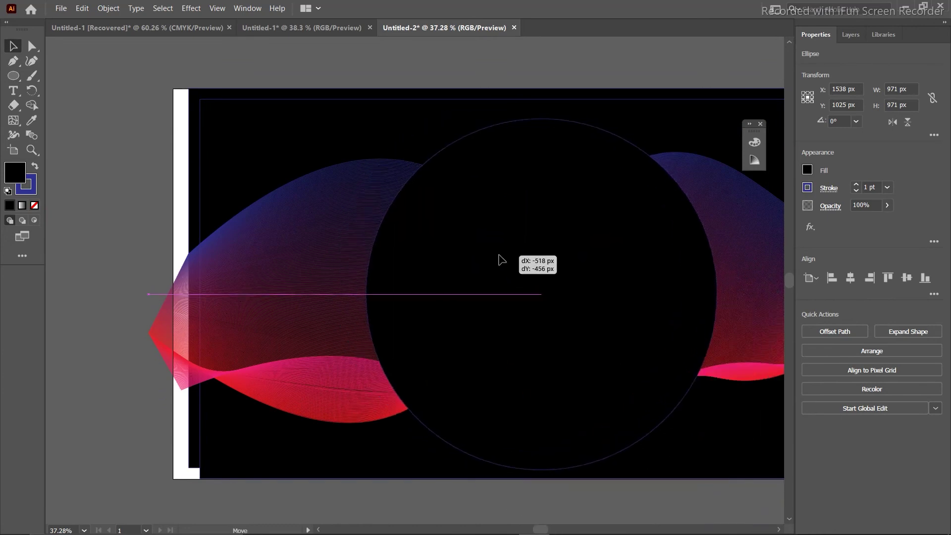
scroll(643, 448, right, 3)
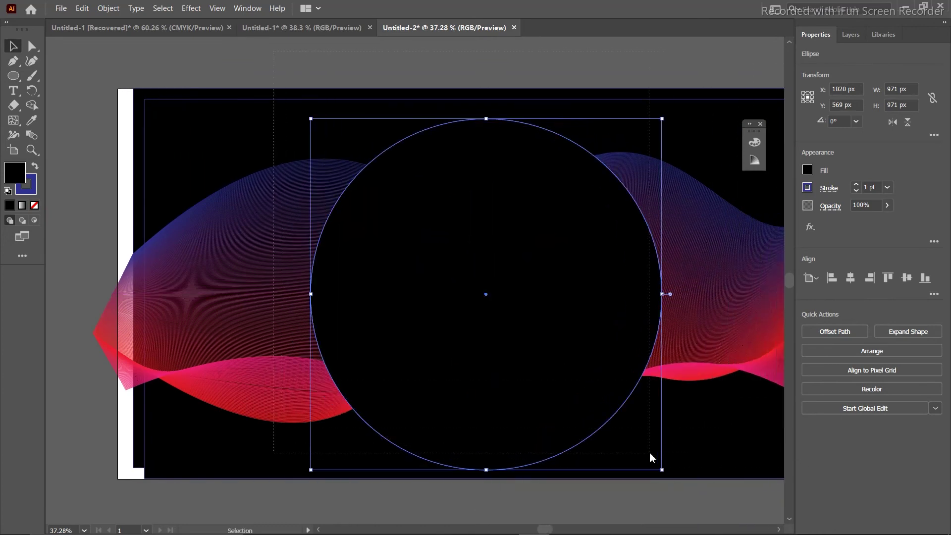
- Select all the artwork and make a clipping mask with the circle
key(ctrl+a)
right_click(514, 392)
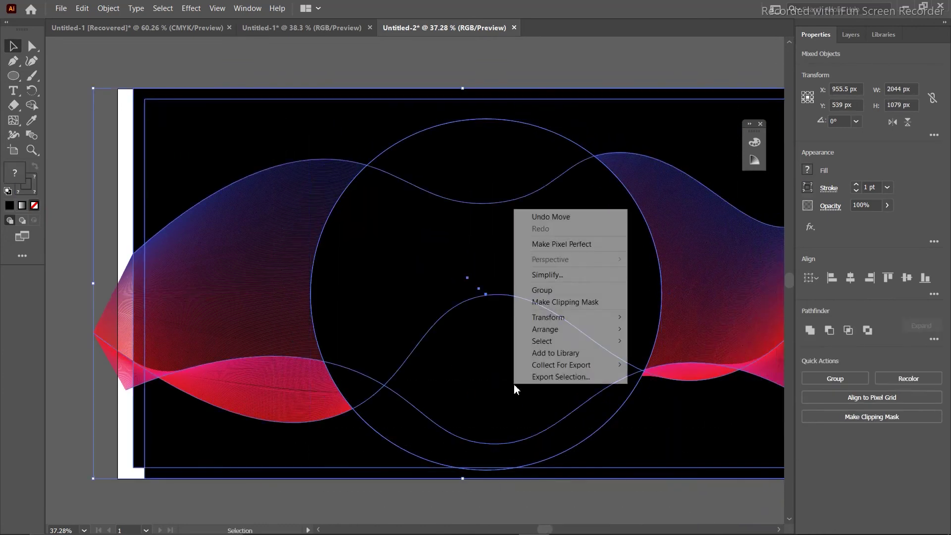
click(559, 302)
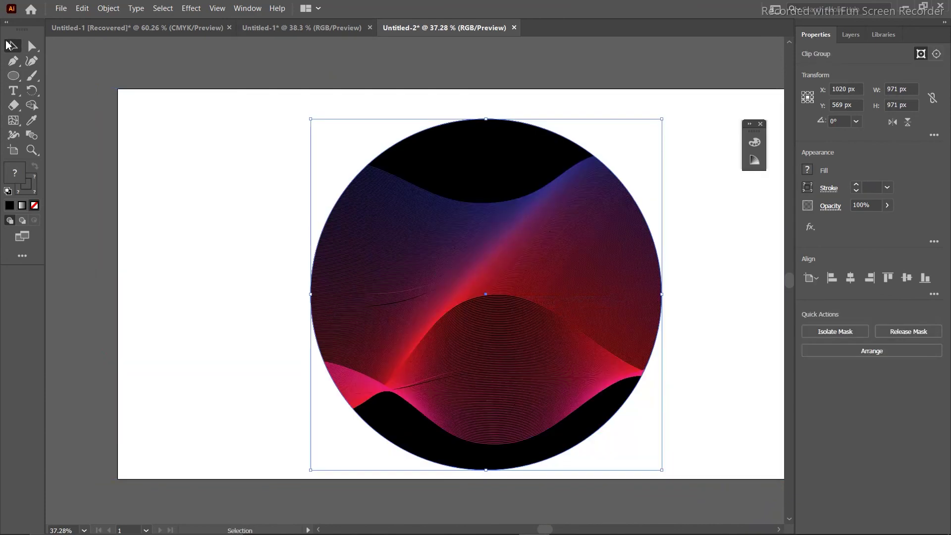
- Drag the circular wave clip group to the artboard centre (970 × 515 px) and deselect it
click(140, 55)
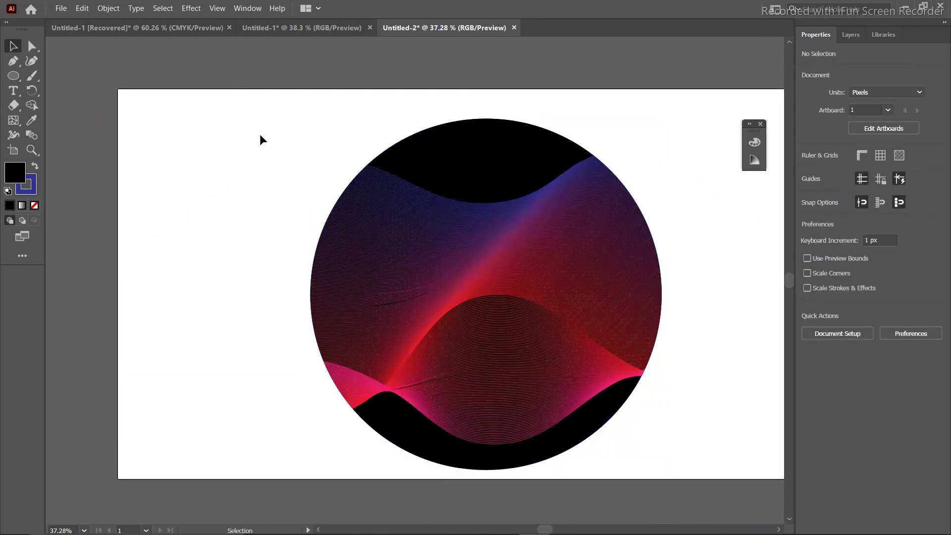
drag(489, 151, 319, 141)
drag(404, 243, 499, 246)
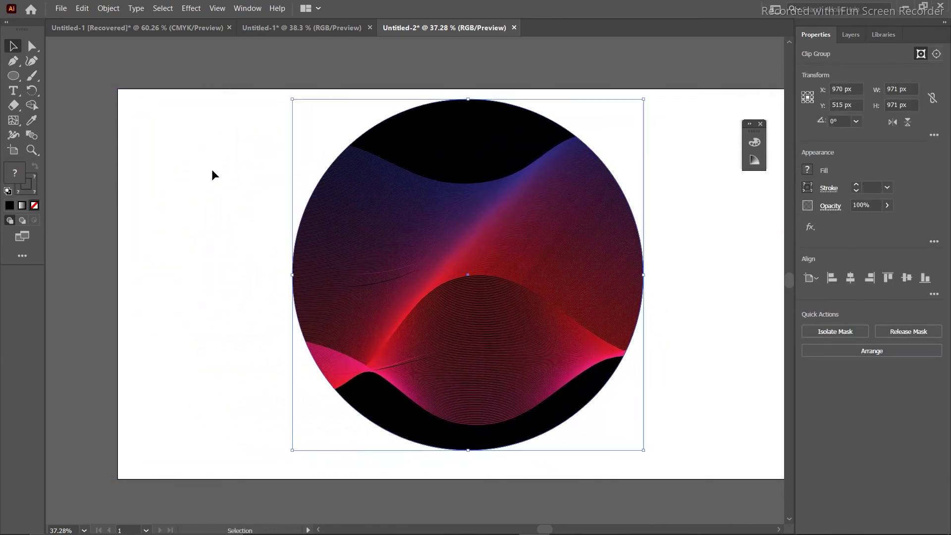
click(158, 164)
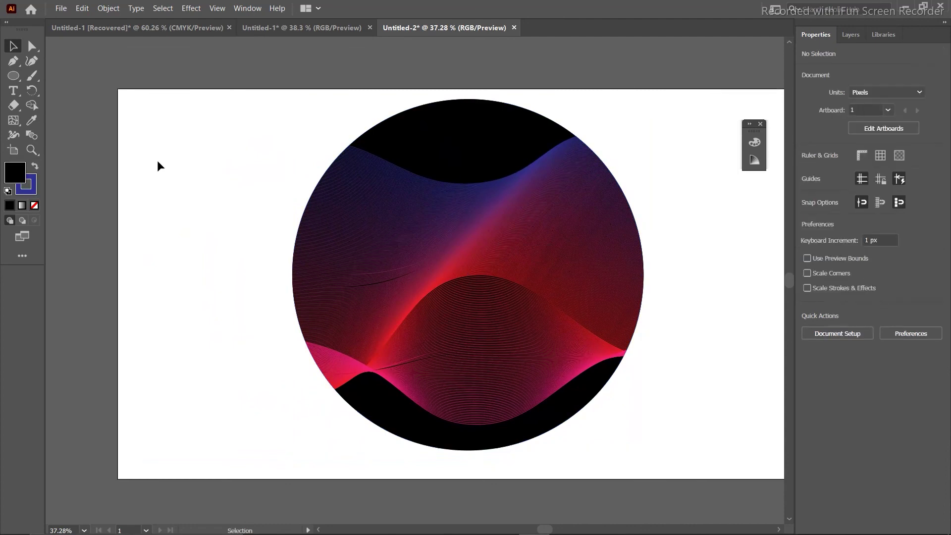